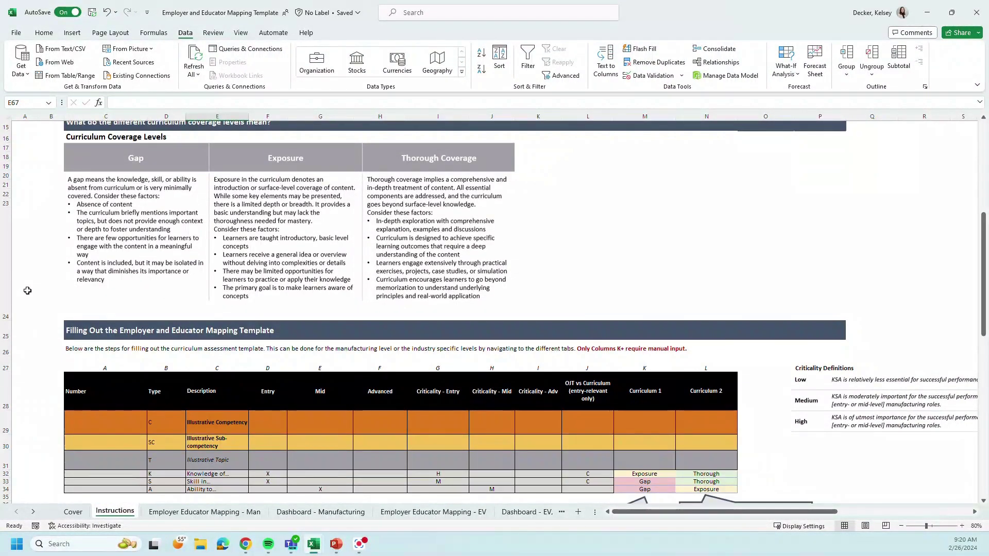
- Read the Instructions sheet's sections on filling out the mapping template, understanding the dashboard and the weighted scoring factors
scroll(27, 290, down, 3)
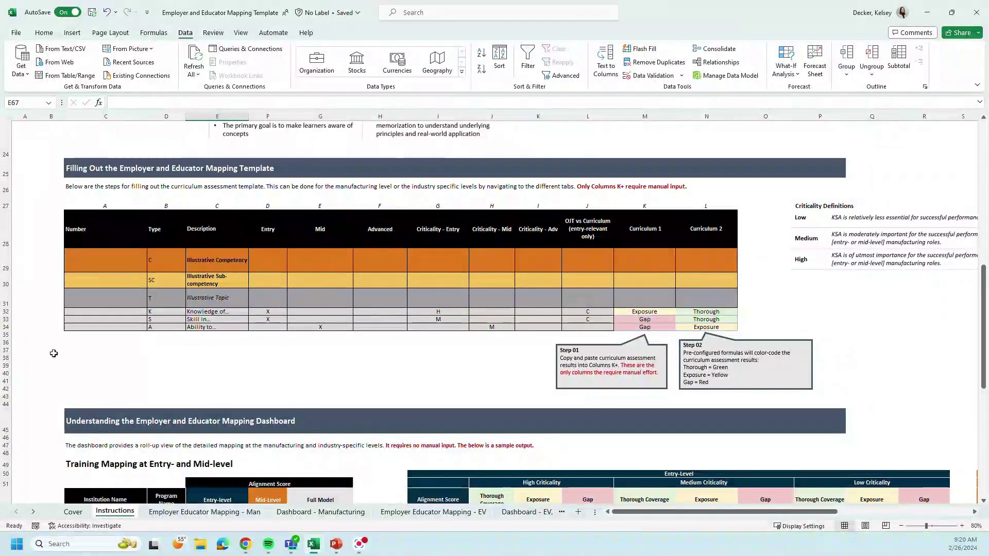
click(72, 359)
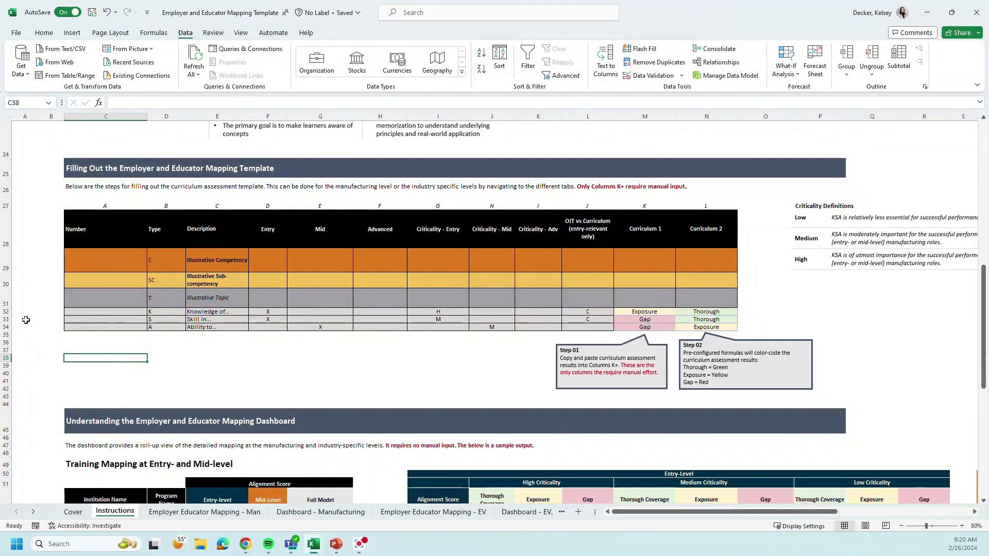
scroll(123, 342, down, 4)
scroll(124, 345, down, 2)
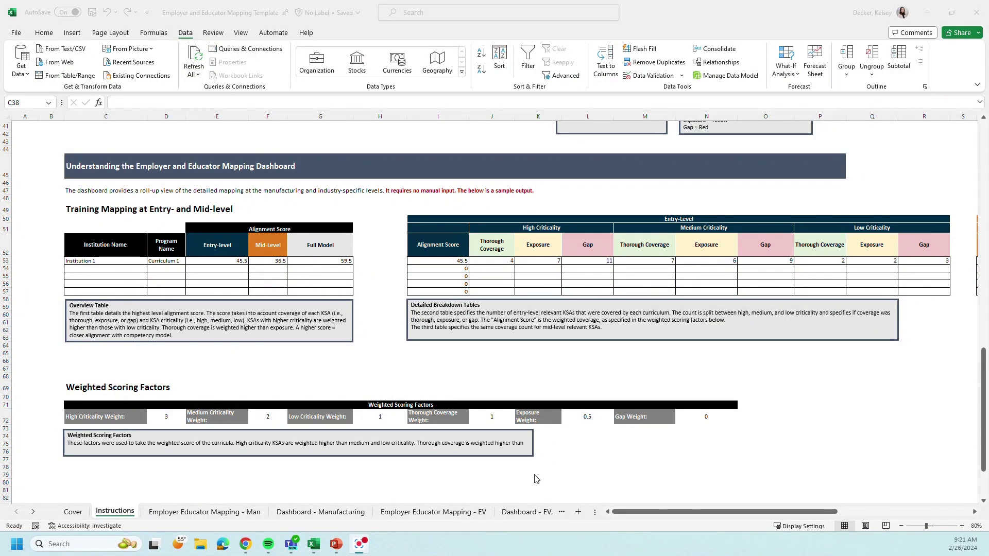
- Open the Employer Educator Mapping - Man sheet and examine the criticality columns and the Curriculum 1 column
mouse_move(247, 538)
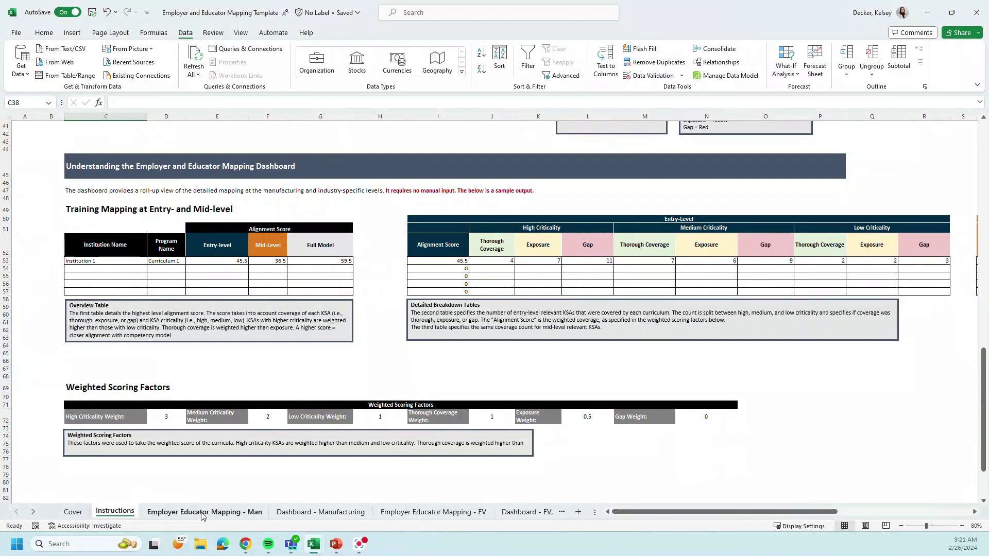
click(200, 512)
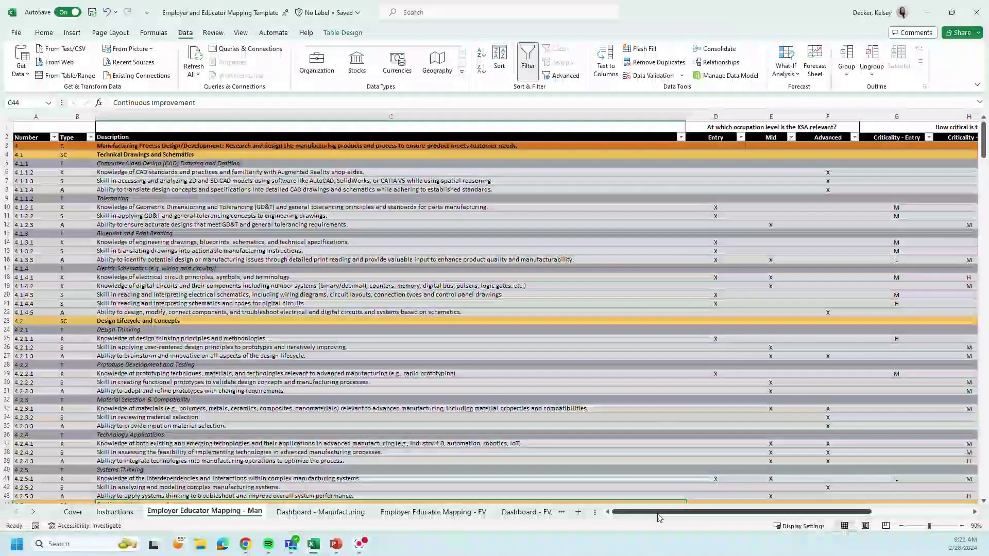
drag(661, 516, 738, 512)
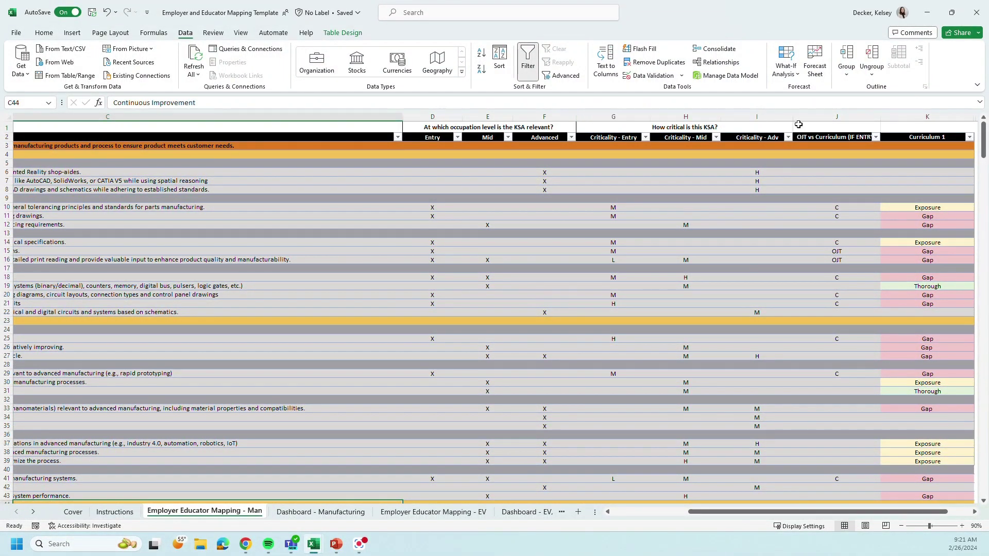
drag(739, 511, 762, 512)
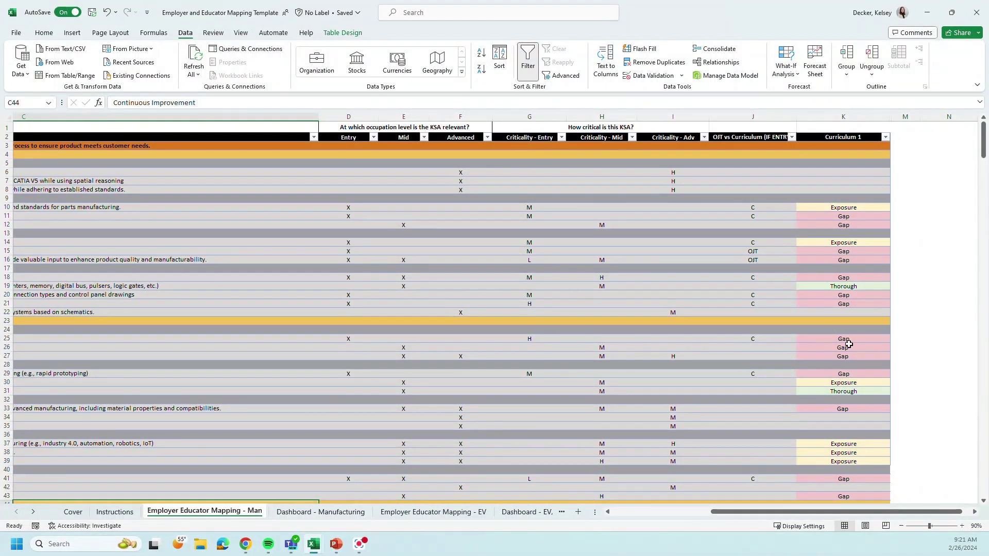
click(849, 115)
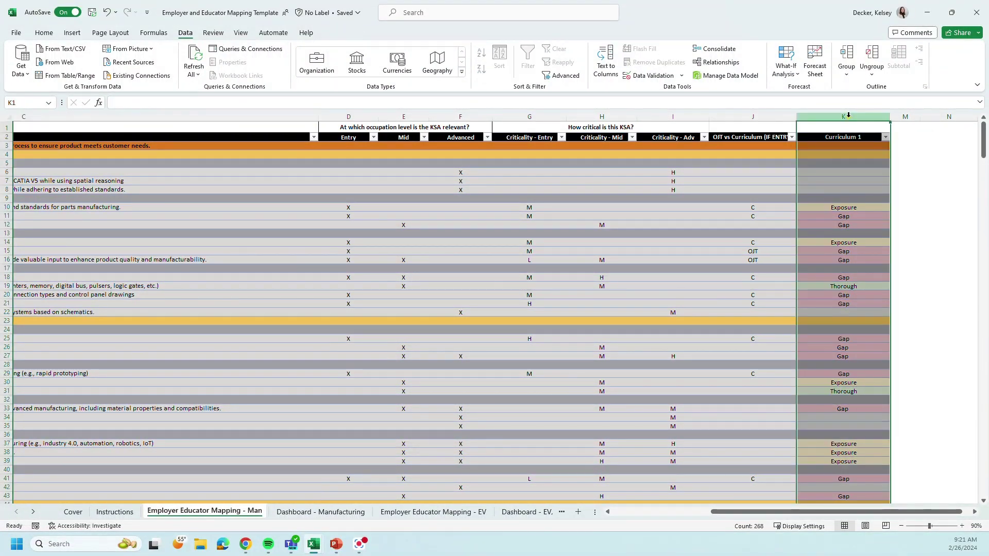
click(904, 197)
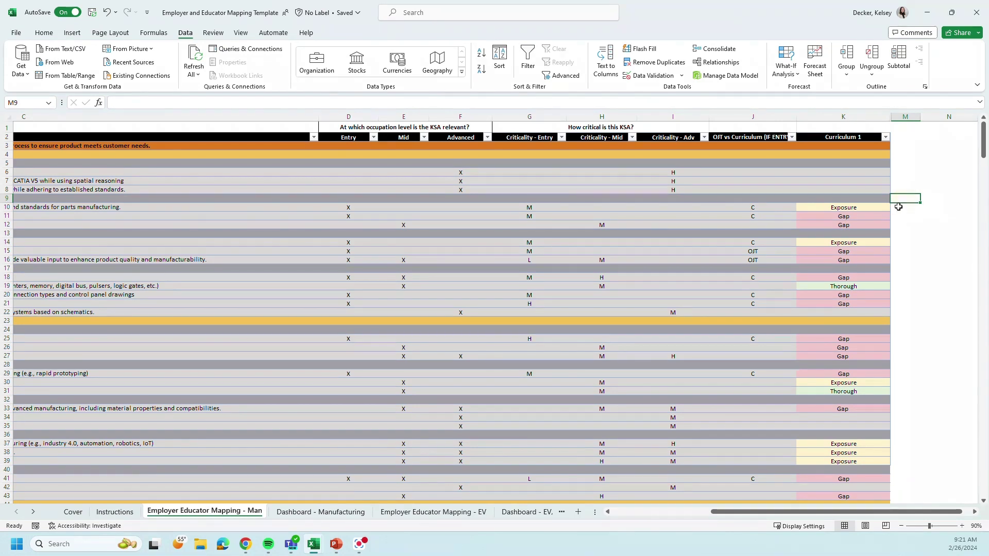
click(899, 208)
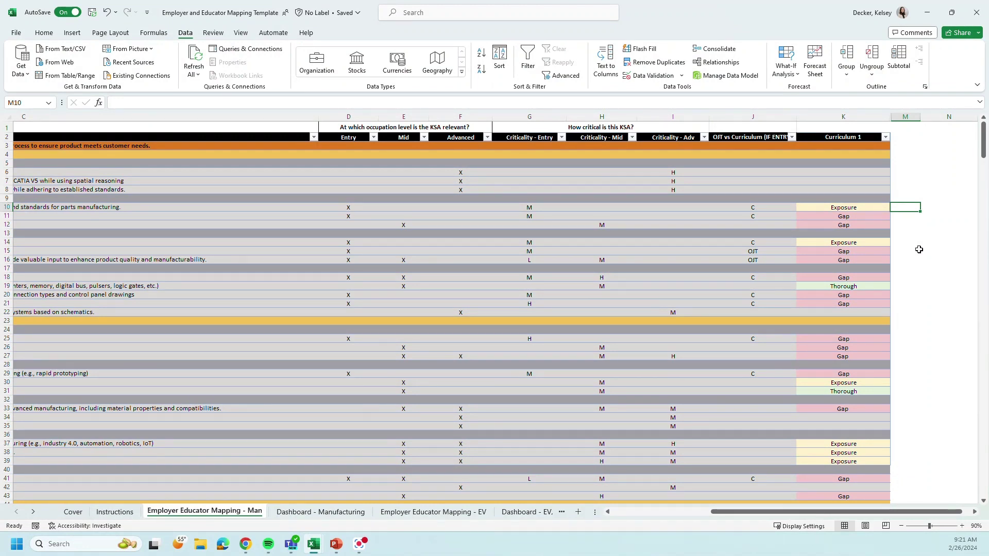
- Check the individual coverage ratings in the Curriculum 1 column, starting at row 10
click(880, 211)
key(Down)
key(Down)
key(Down)
key(Down)
key(Down)
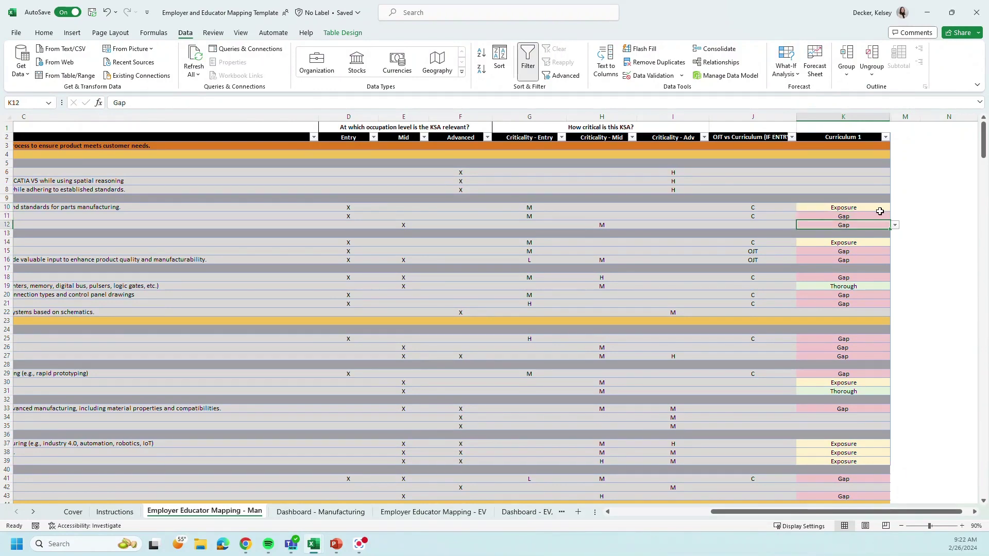
click(918, 217)
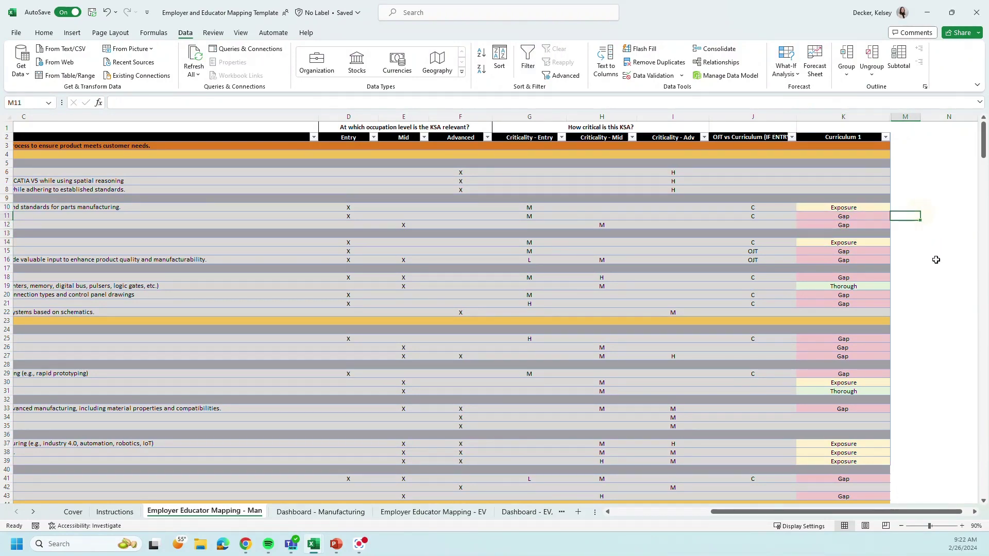
- Review the color-coded Curriculum 1 ratings further down the mapping sheet, then highlight the whole column K
scroll(934, 263, down, 4)
scroll(935, 263, down, 4)
scroll(934, 263, down, 6)
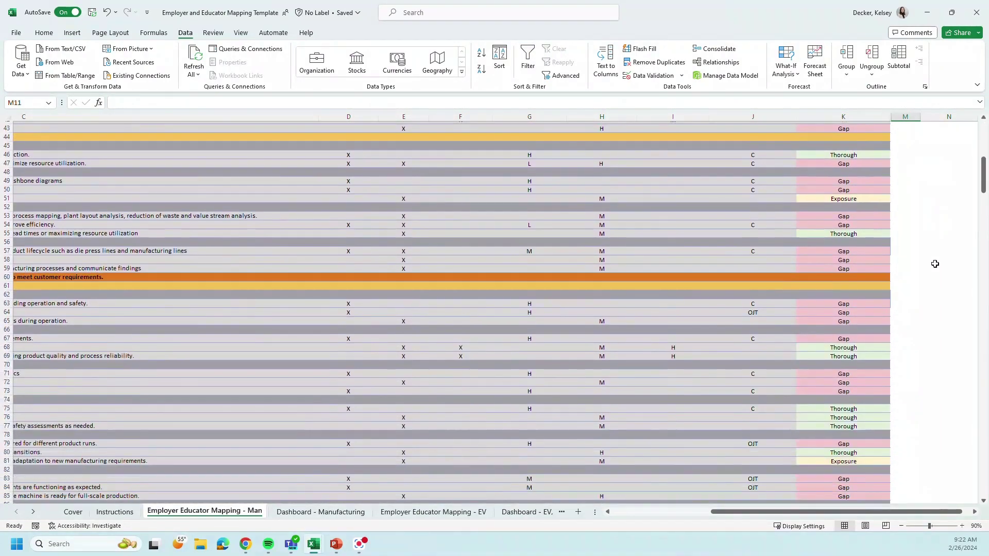
scroll(935, 264, up, 14)
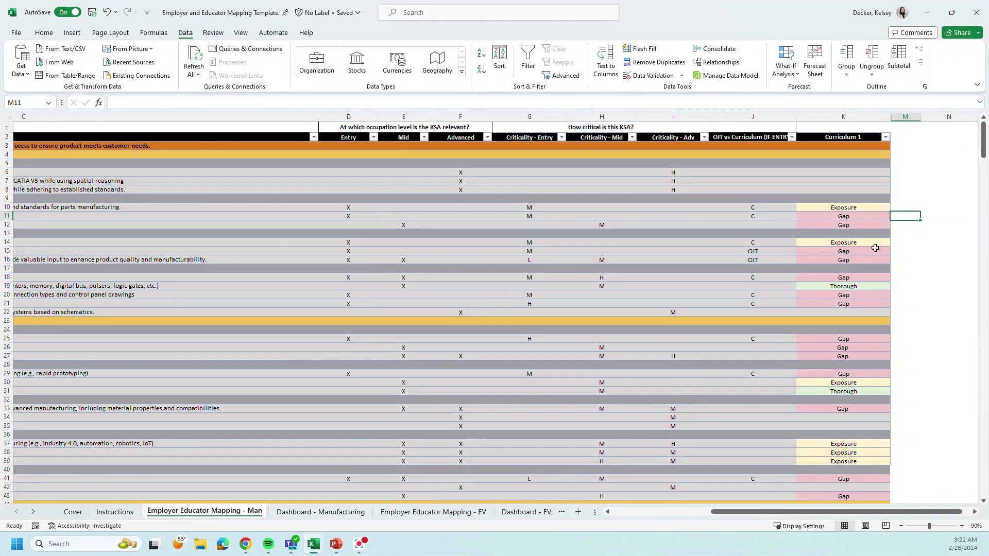
click(835, 116)
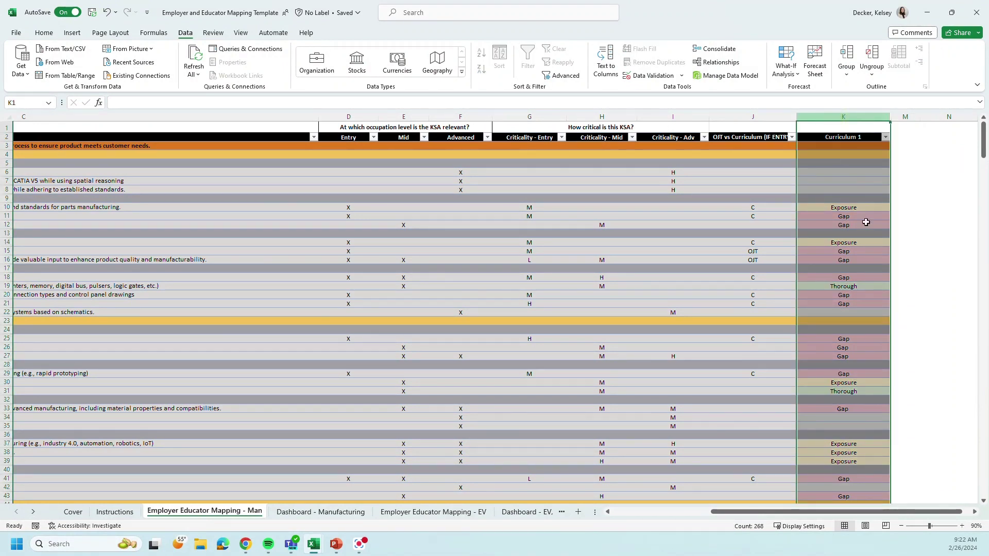
click(869, 182)
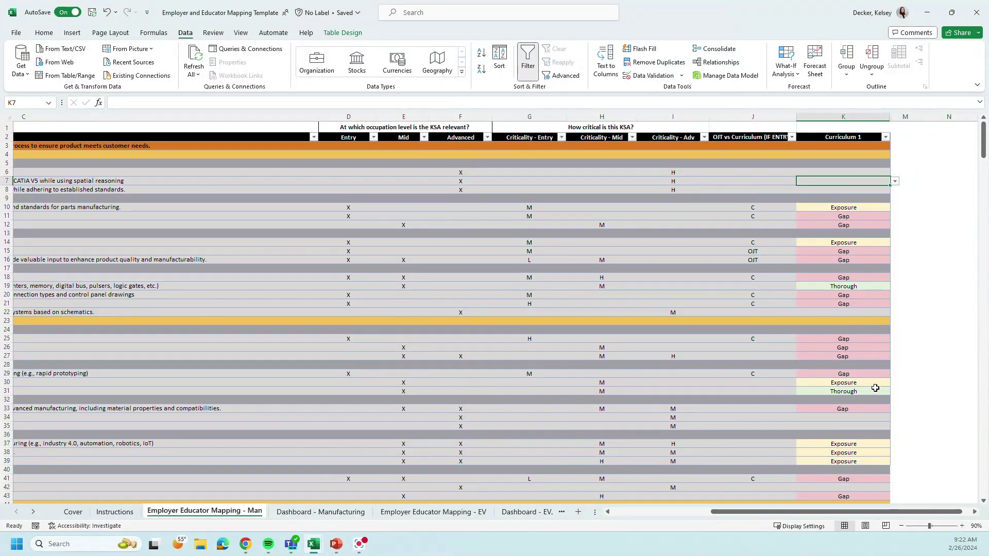
- Open the Dashboard - Manufacturing sheet and examine the overview table of institutions and alignment scores
click(330, 512)
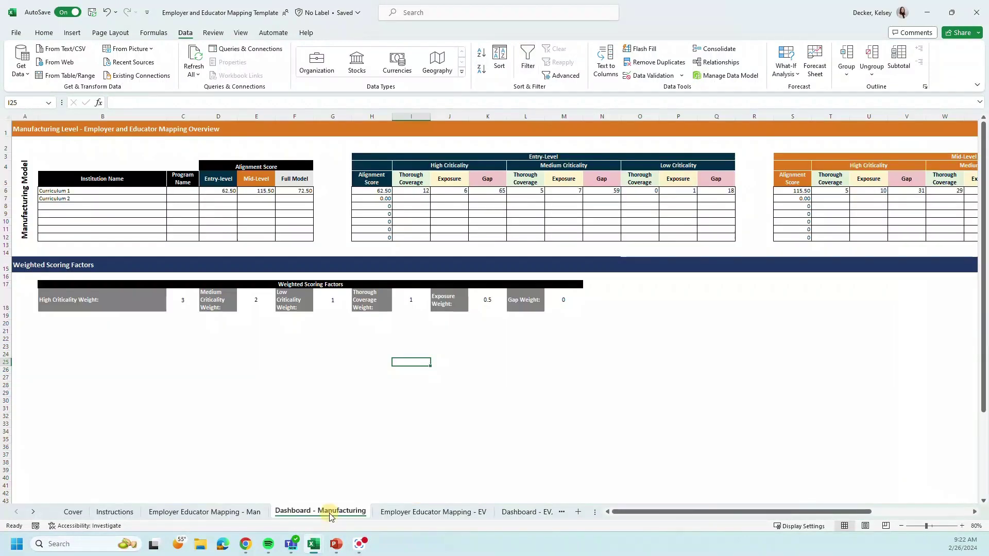
click(393, 336)
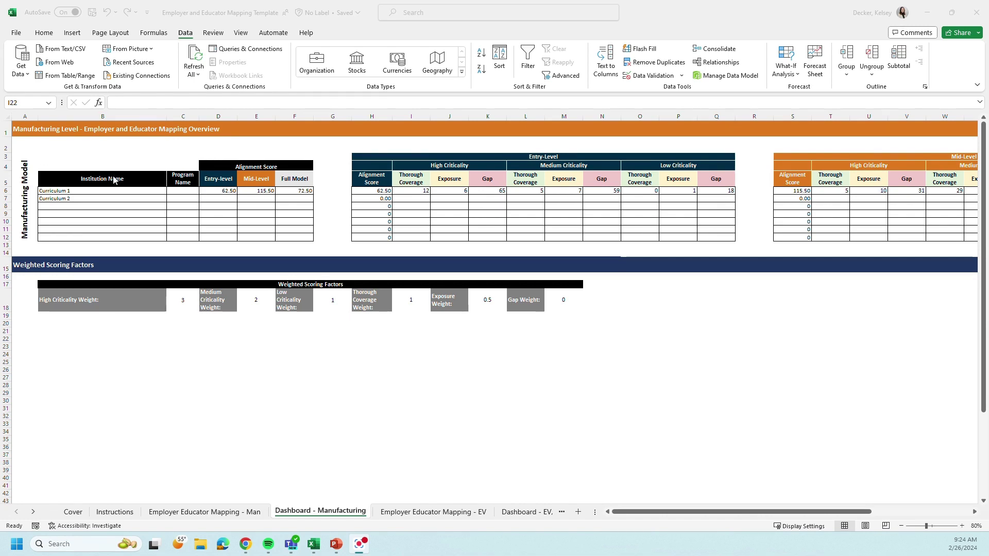
drag(65, 159, 309, 238)
click(339, 238)
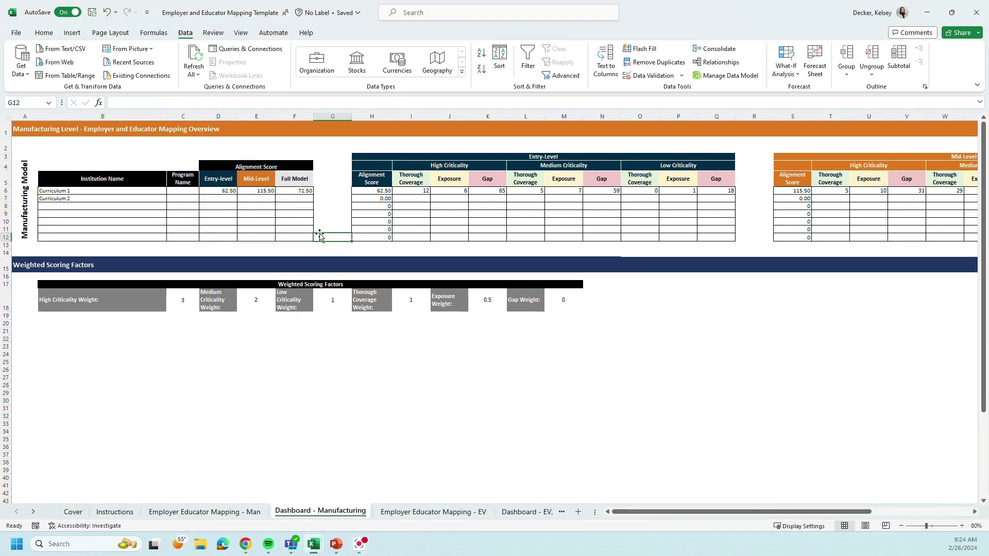
- Inspect the Curriculum 1 row of the overview table, including the formulas for its name and entry-level score
click(134, 190)
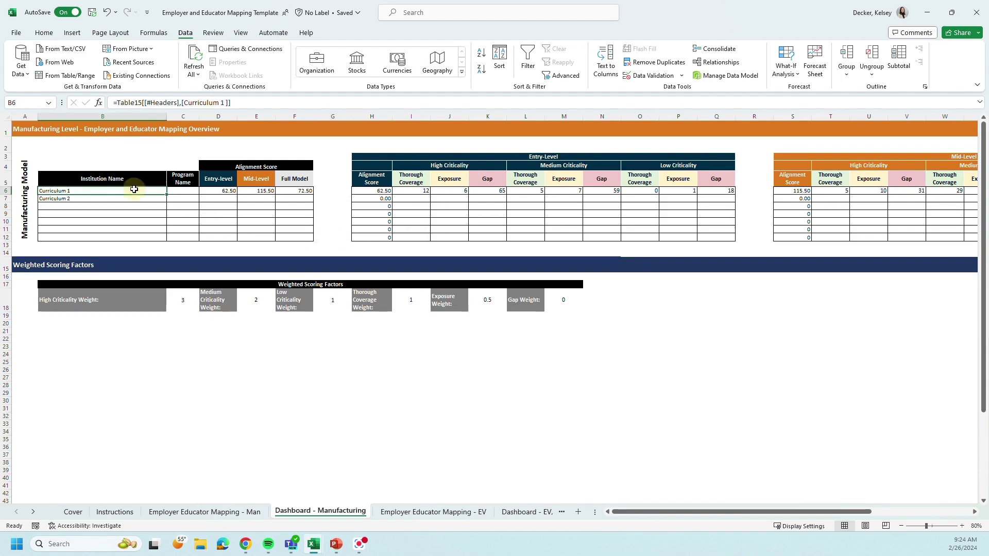
key(Right)
key(Right)
key(Right)
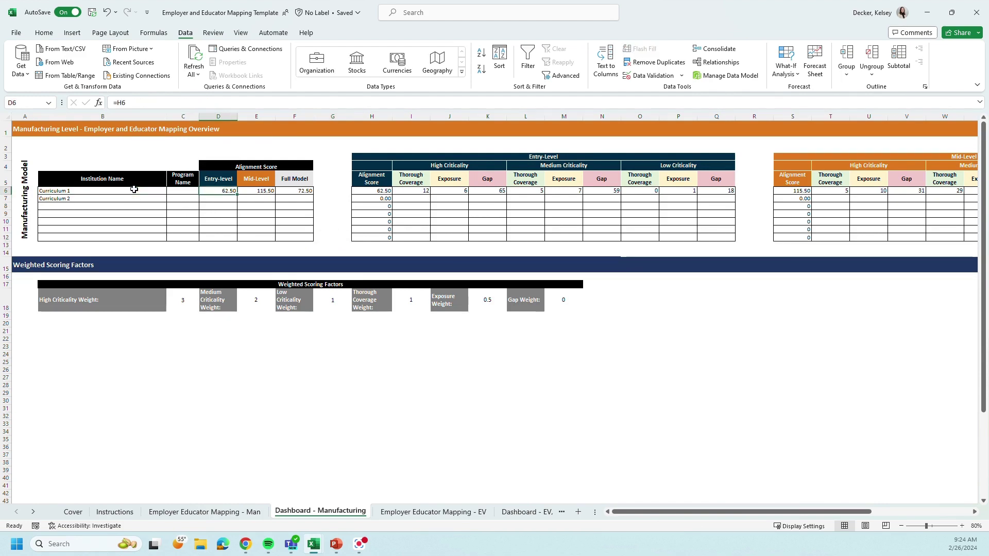
key(Down)
key(Left)
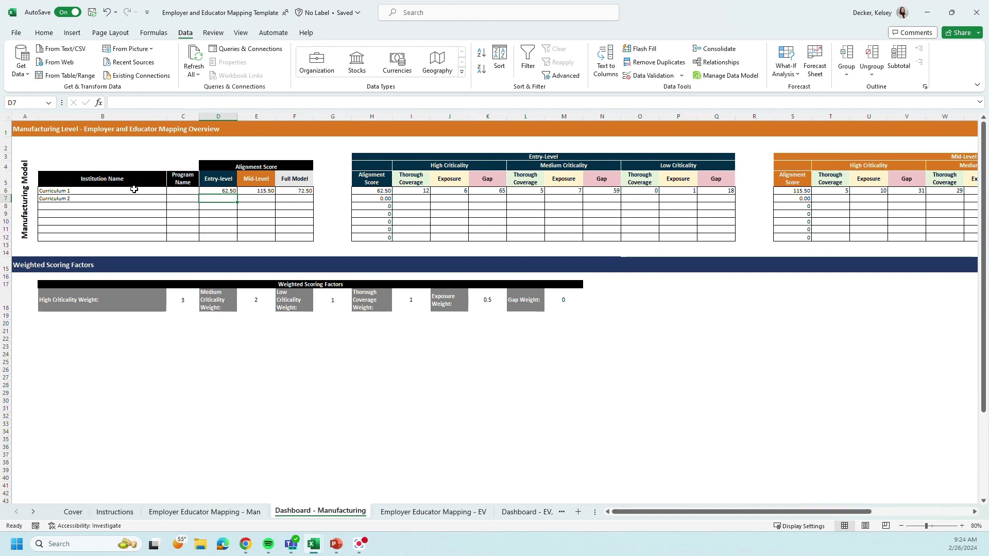
click(213, 192)
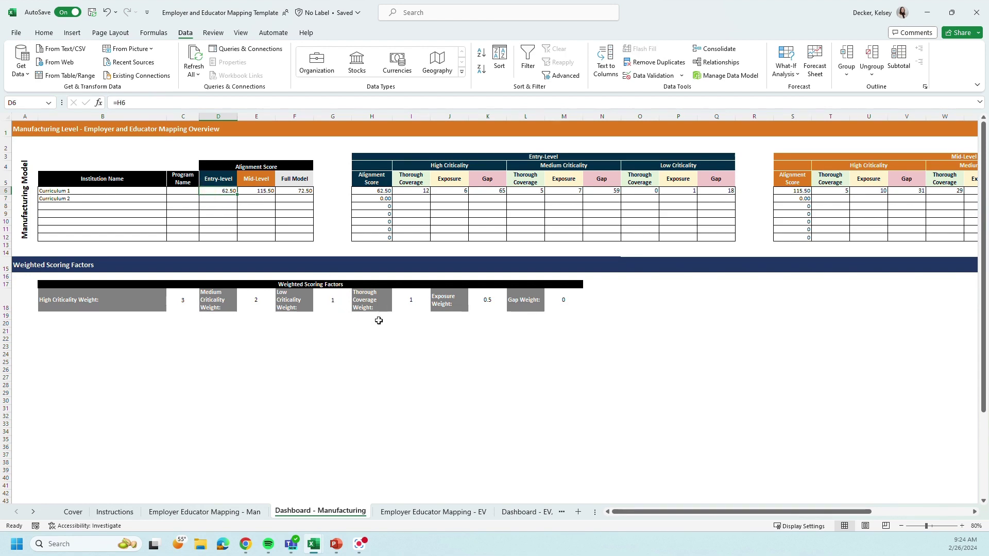
- Examine the Entry-Level breakdown table and its Thorough Coverage, Exposure and Gap headings under each criticality level
drag(375, 157, 732, 246)
click(415, 181)
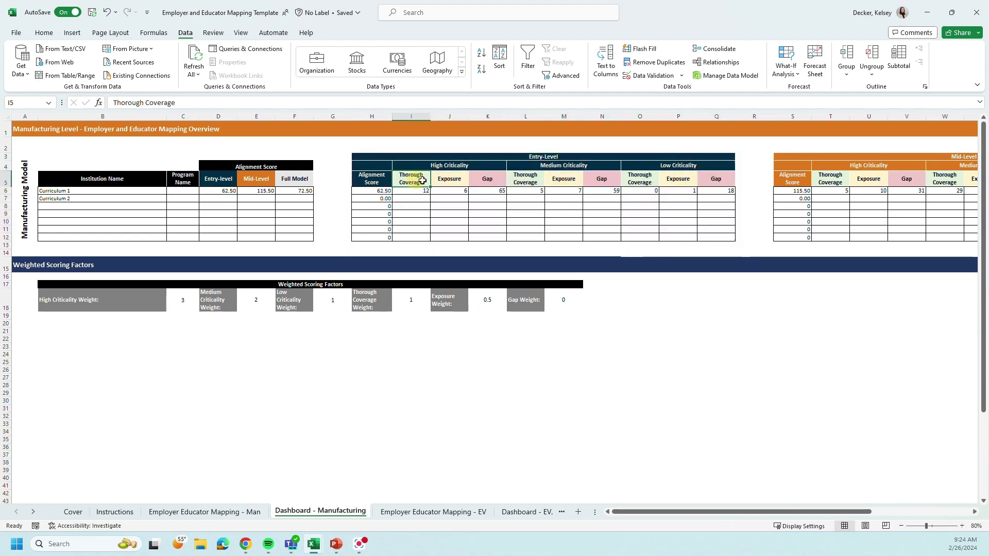
key(Right)
key(Right)
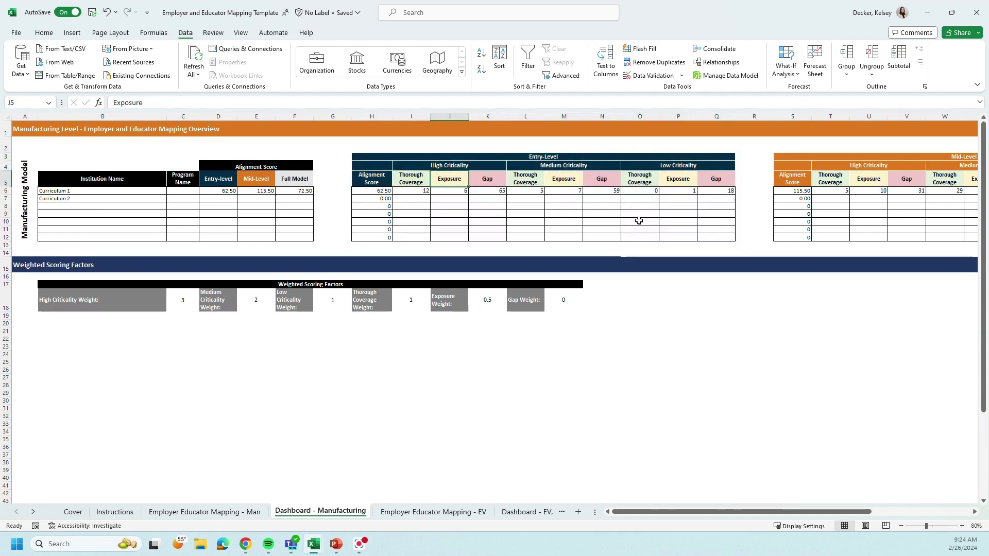
key(Right)
key(Right)
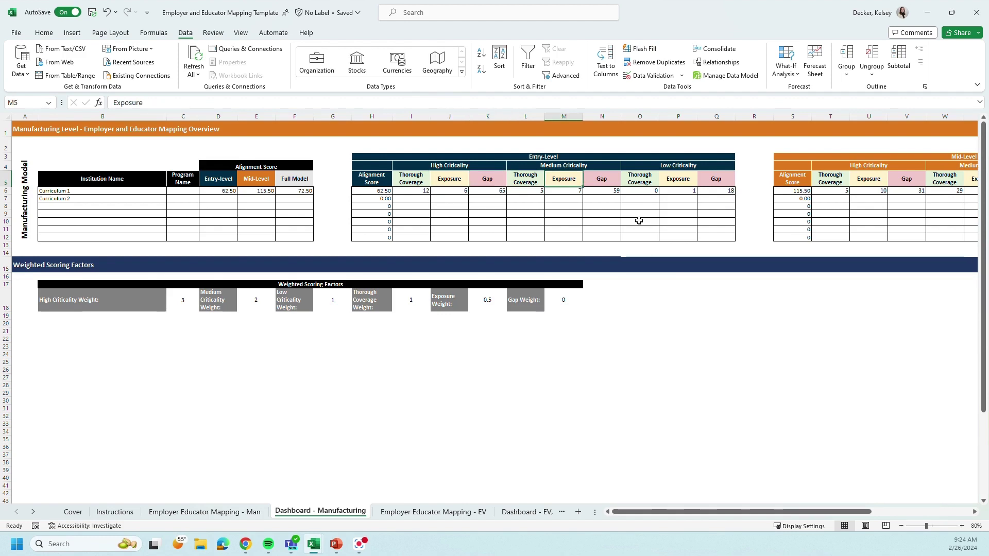
click(752, 228)
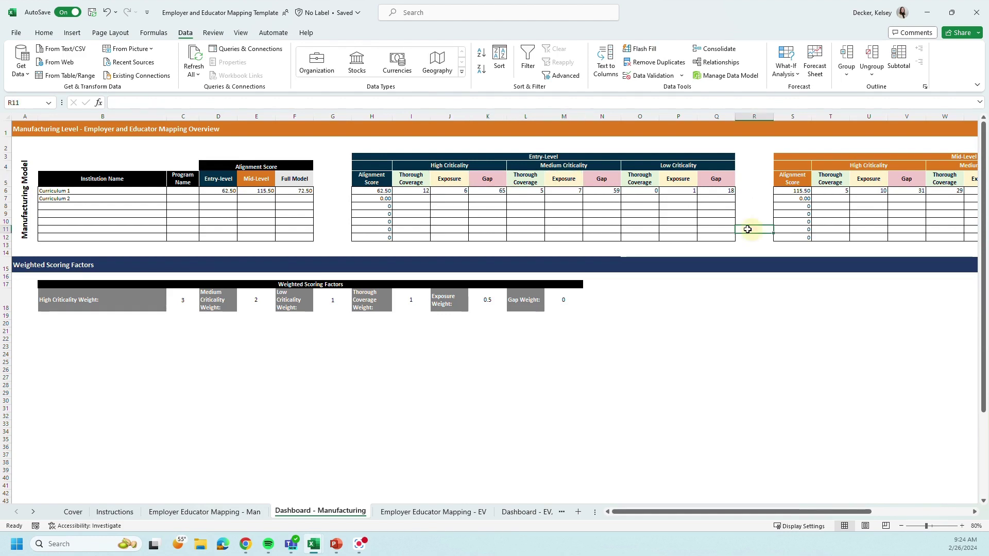
- Inspect the formulas for Curriculum 1's entry-level alignment score and its high-criticality thorough coverage count
click(356, 189)
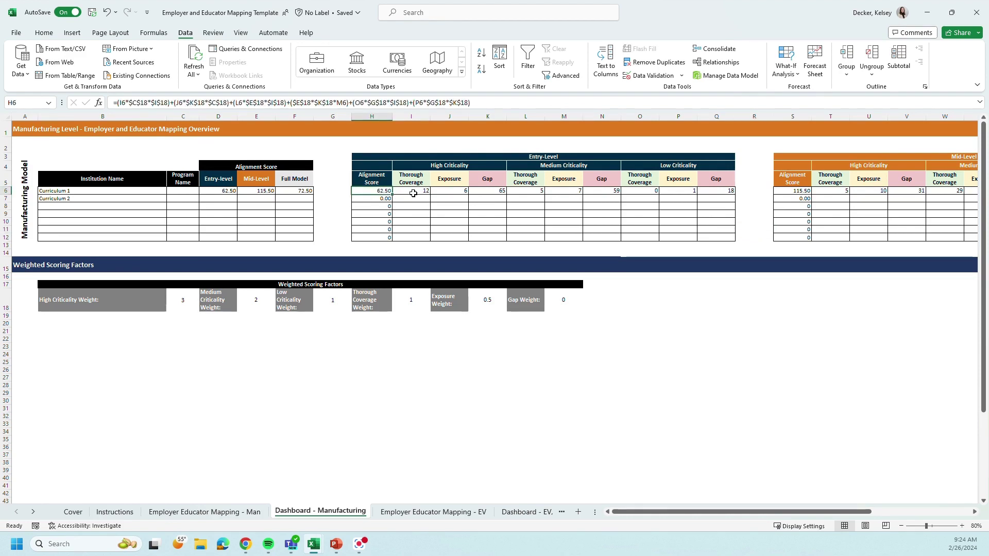
click(410, 193)
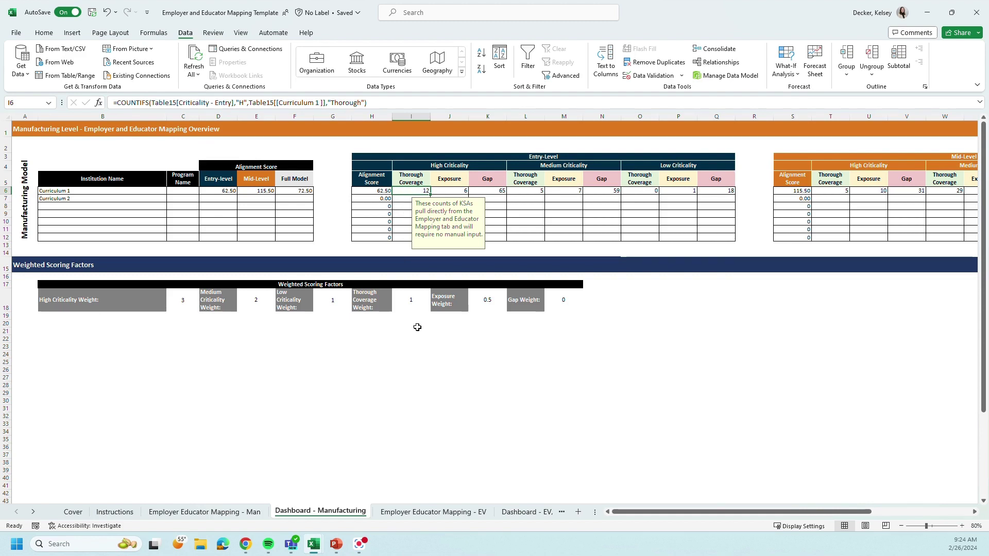
click(398, 354)
- Examine the Weighted Scoring Factors table, reading the notes on the high criticality and thorough coverage weights
click(258, 346)
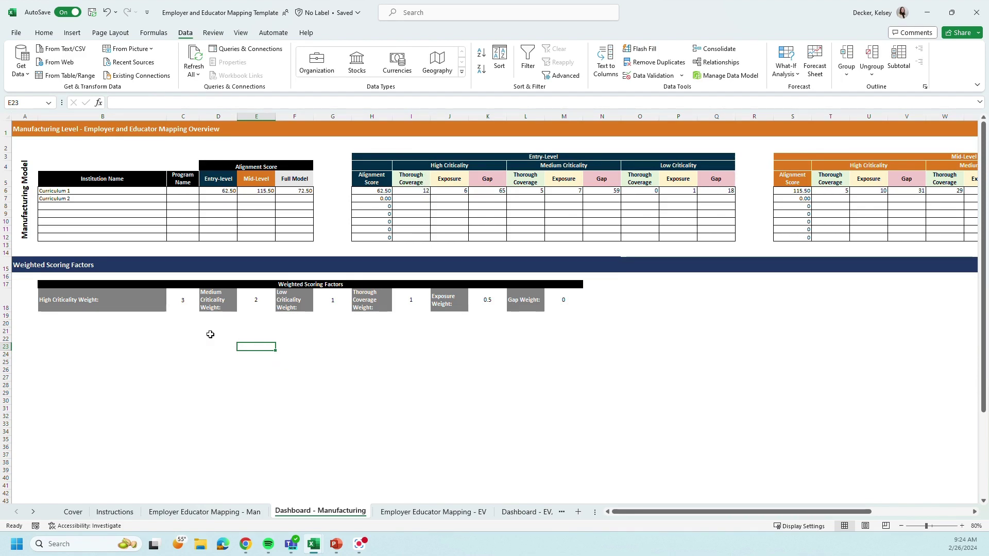
key(Up)
key(Up)
key(Left)
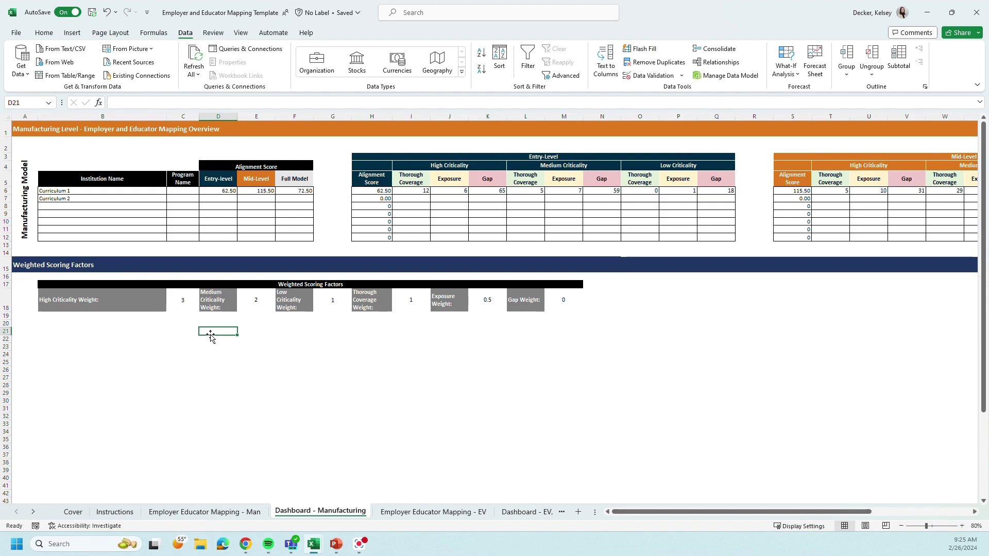
click(412, 308)
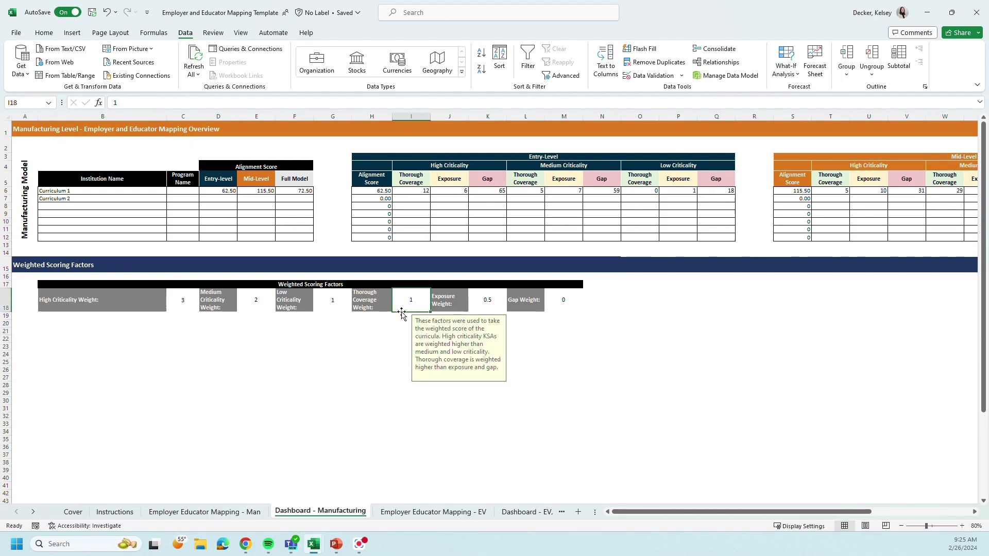
click(194, 312)
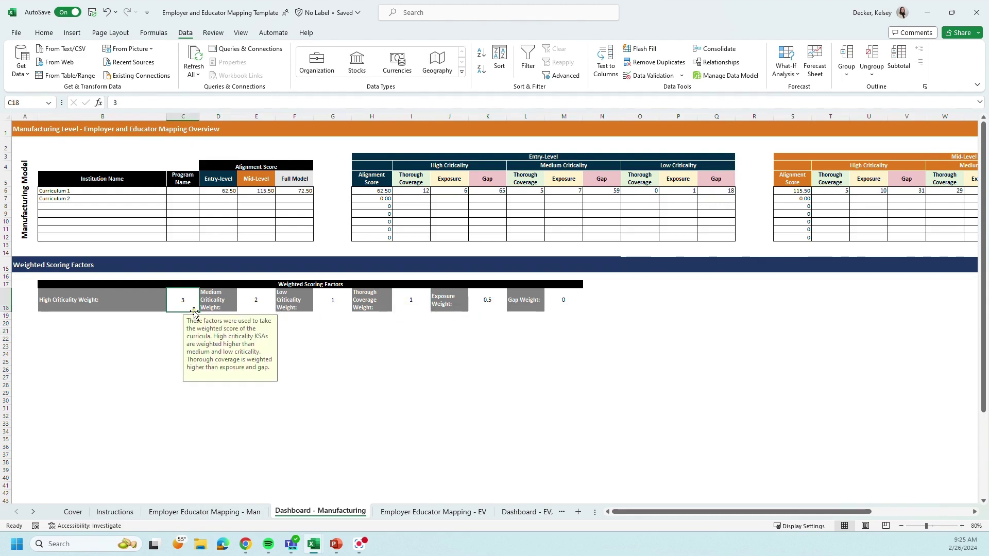
click(408, 303)
click(406, 325)
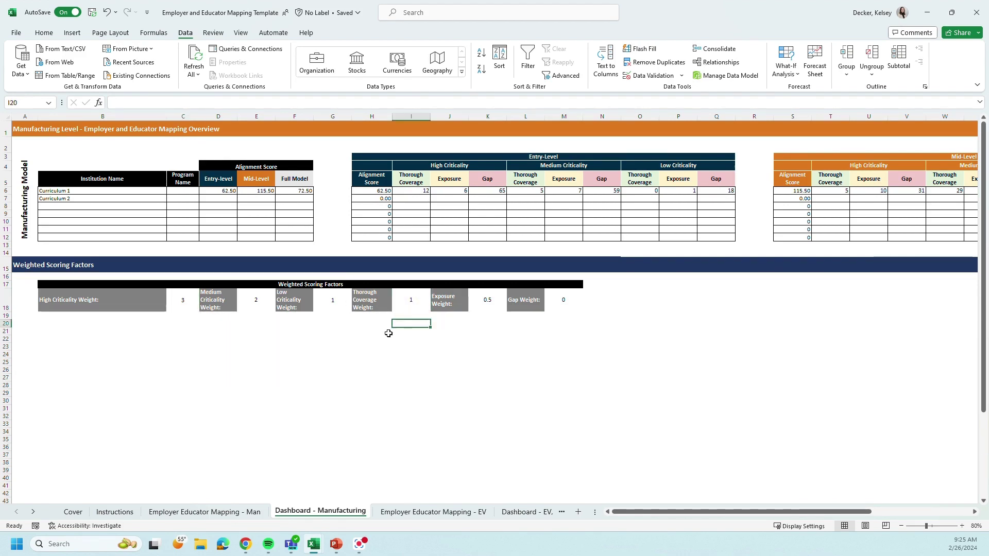
click(183, 308)
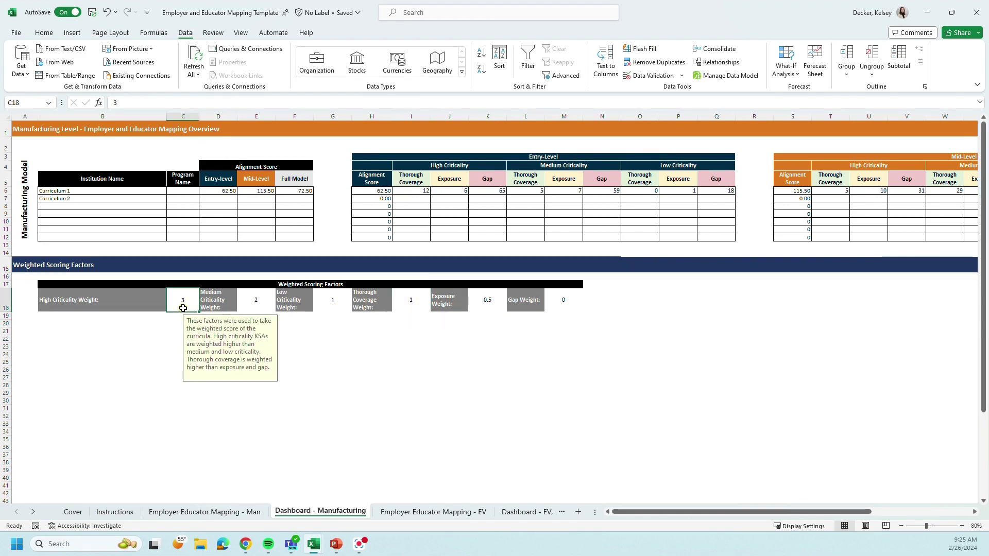
- Read the exposure weight's note and inspect how Curriculum 1's entry-level alignment score and high-criticality thorough coverage count are calculated
click(493, 310)
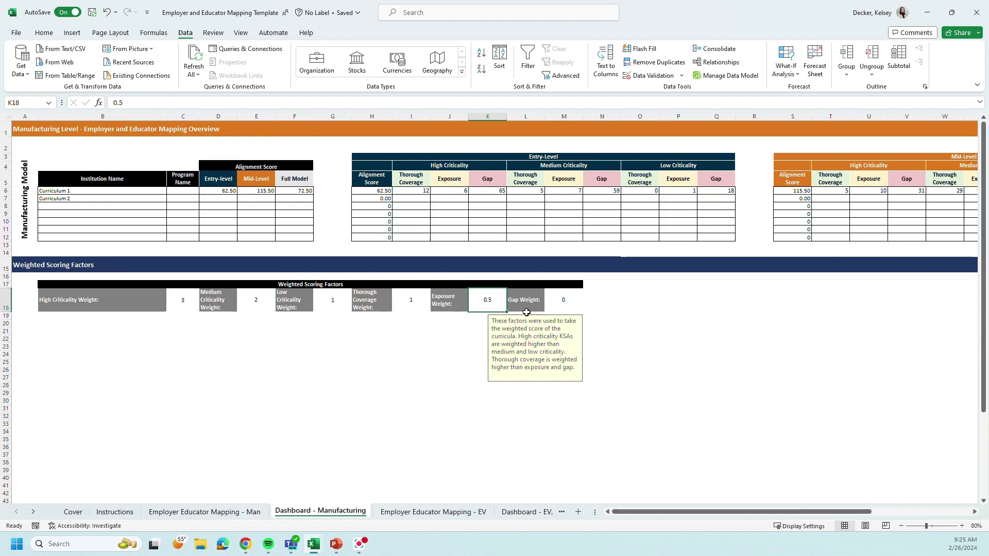
click(472, 317)
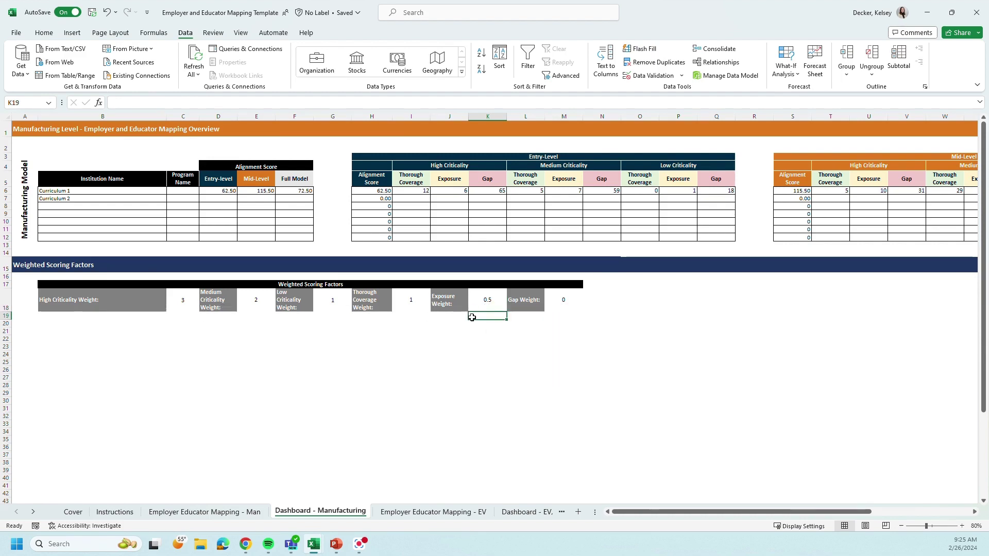
click(390, 193)
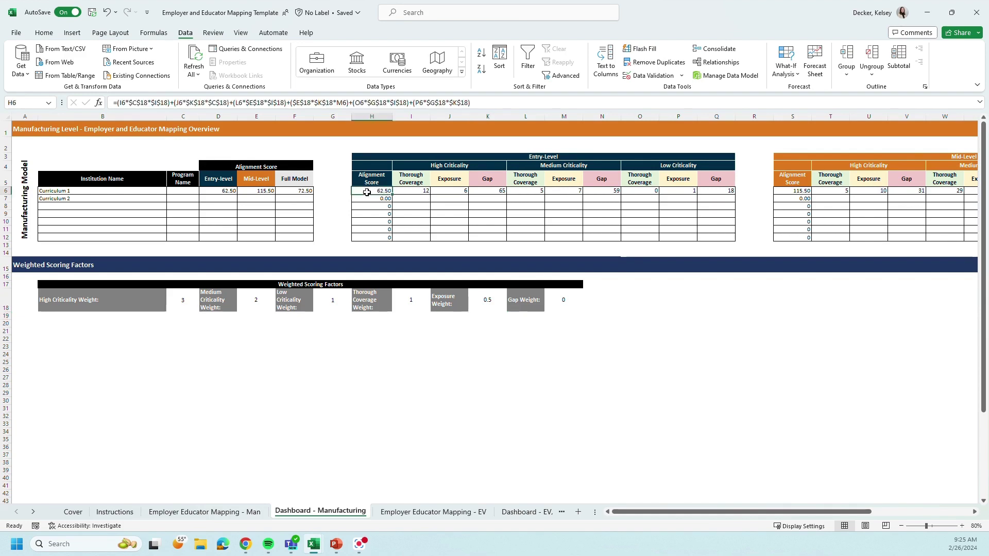
click(408, 192)
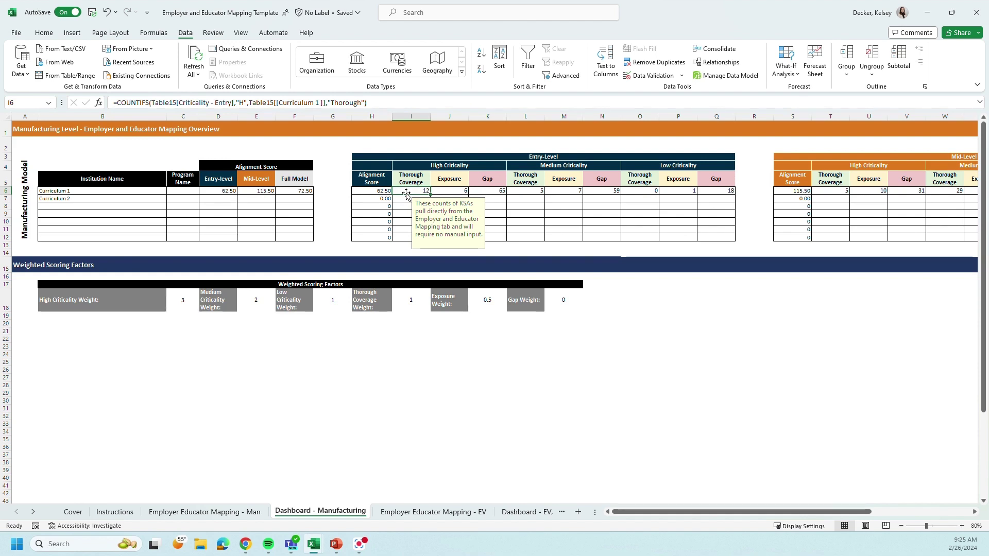
click(175, 353)
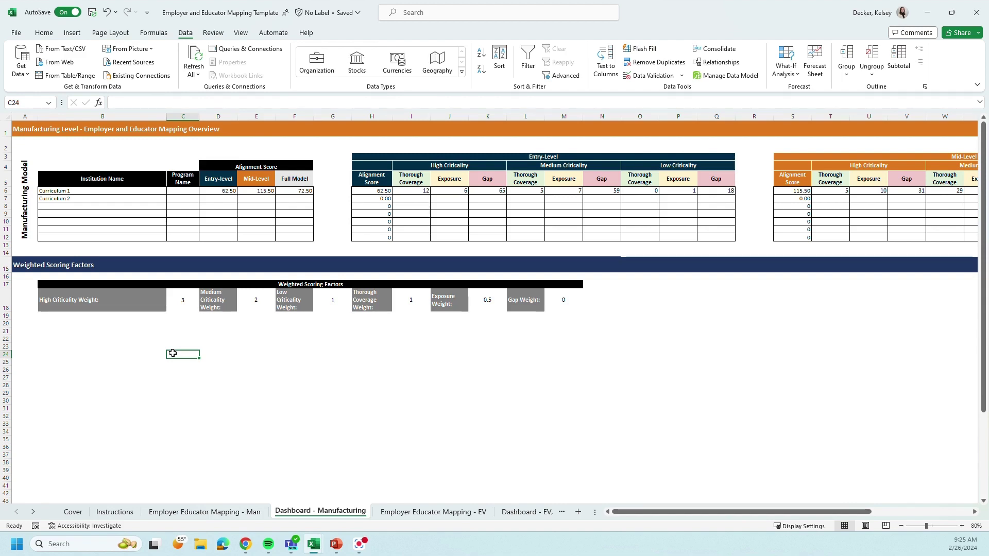
- Step through Curriculum 1's overview row, checking the formulas for its name and its Entry-level, Mid-Level and Full Model alignment scores
click(218, 192)
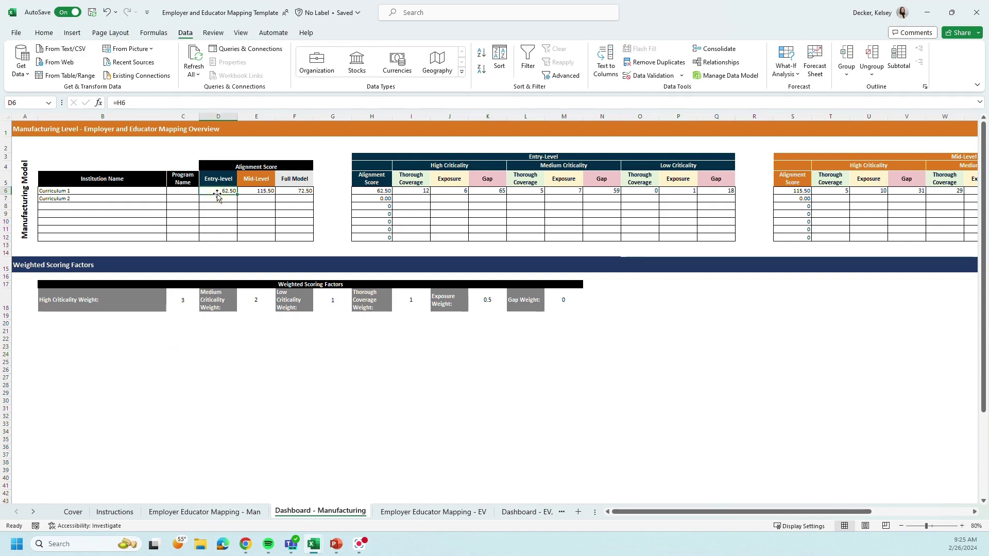
key(Right)
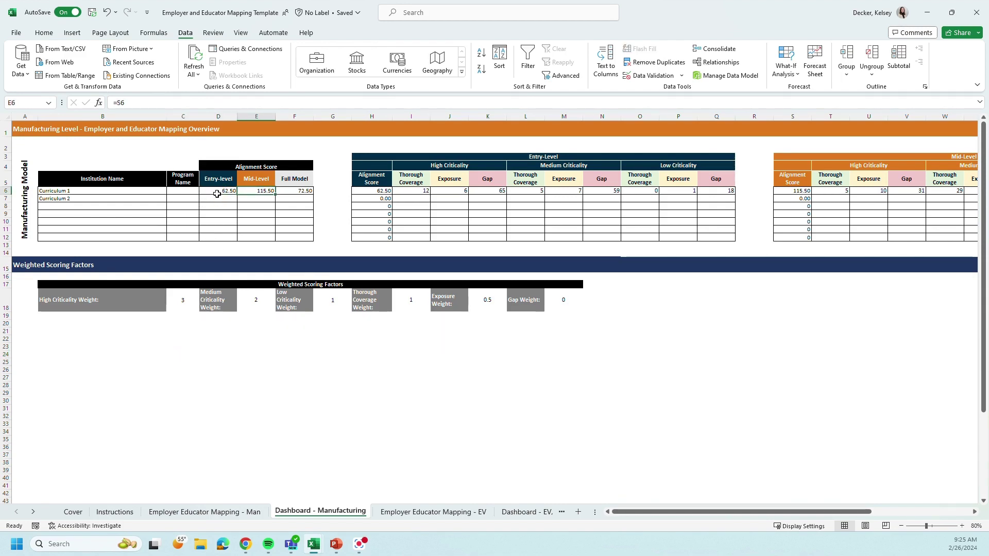
key(Left)
key(Left)
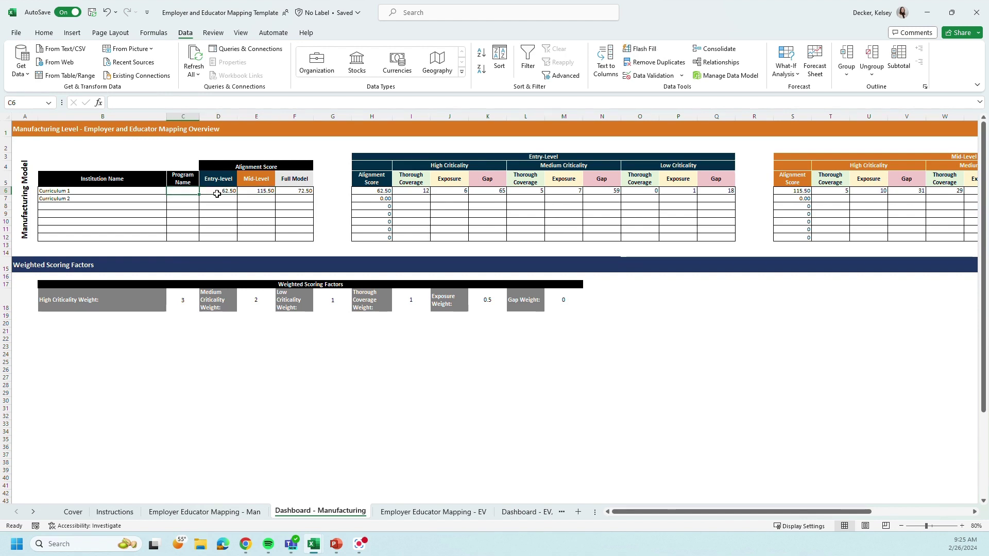
key(Left)
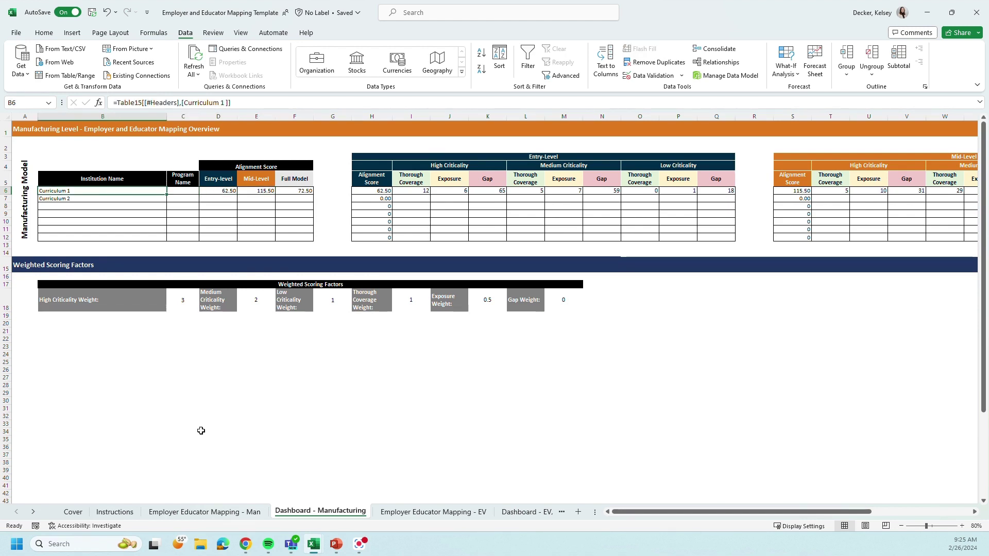
key(Right)
key(Right)
key(Right)
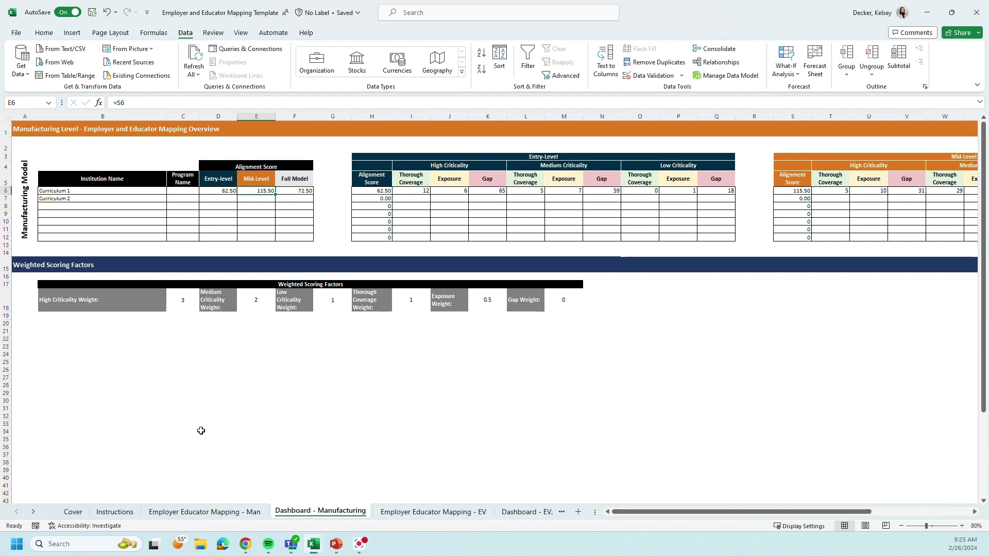
key(Right)
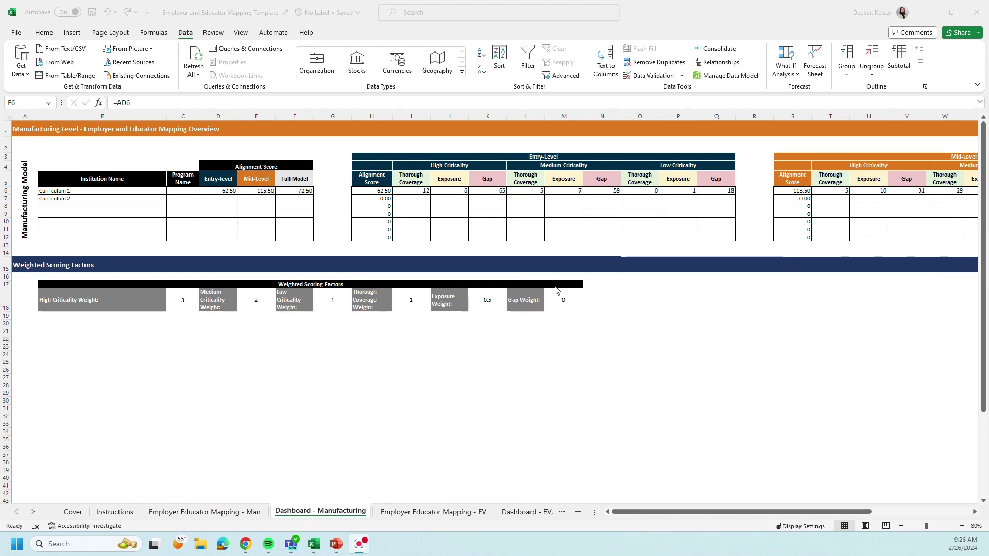
- Review Curriculum 1's Entry-Level counts and its Full Model row, inspecting the Full Model alignment score formula and the coverage count note
drag(399, 191, 749, 196)
click(754, 179)
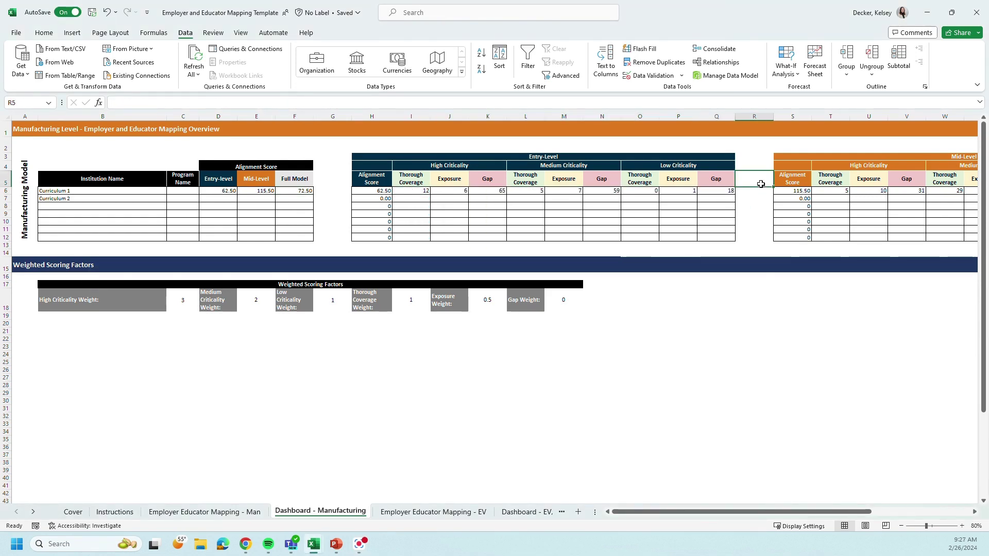
drag(648, 511, 723, 515)
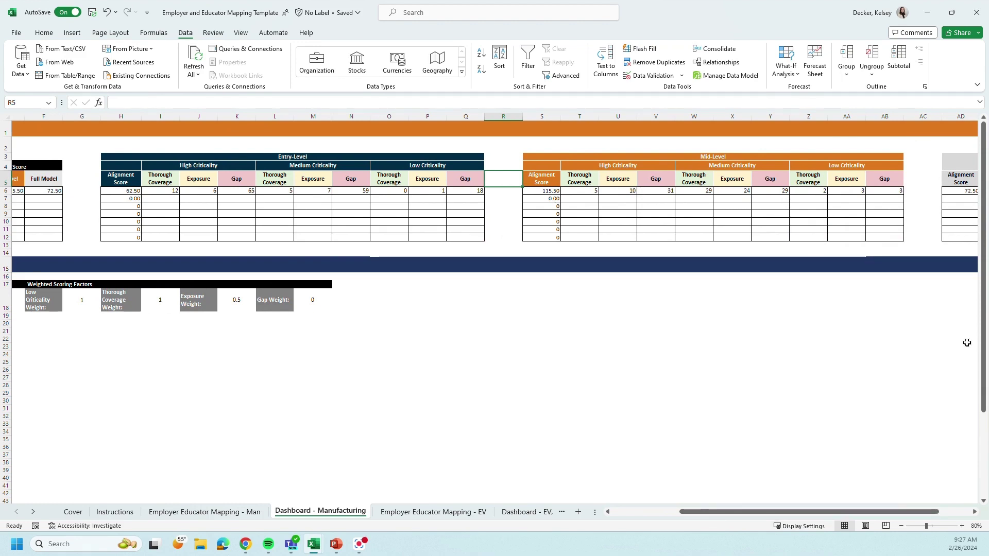
drag(798, 511, 831, 511)
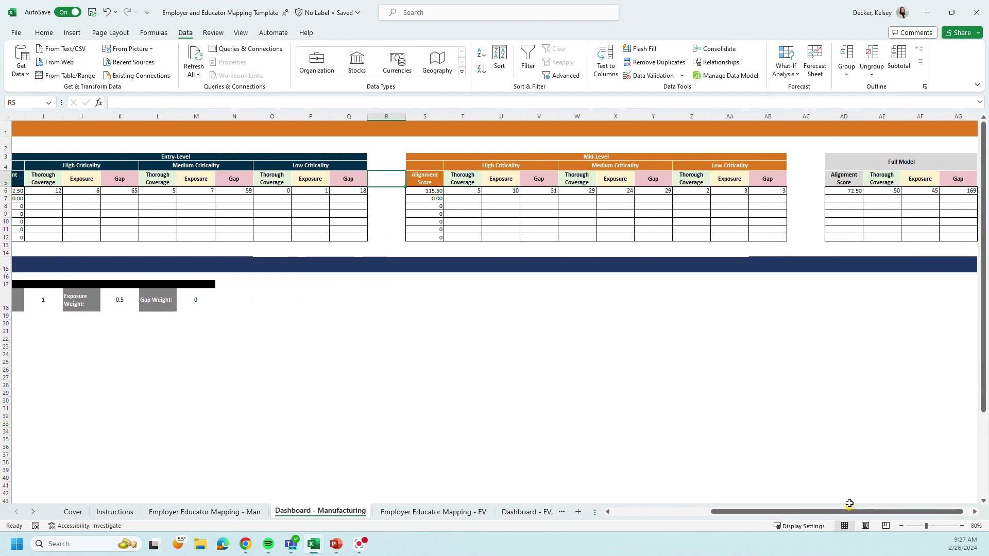
drag(834, 192, 955, 192)
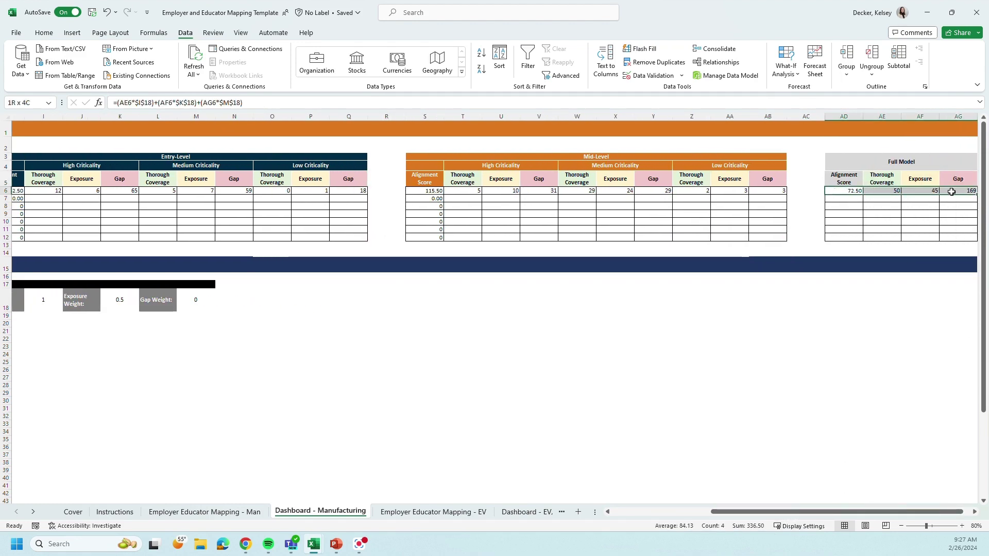
click(832, 193)
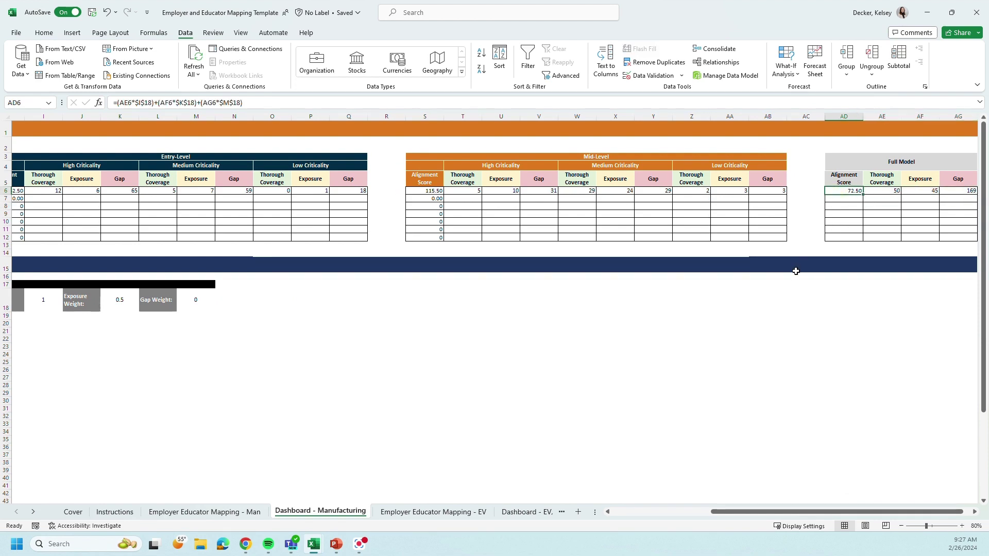
click(873, 199)
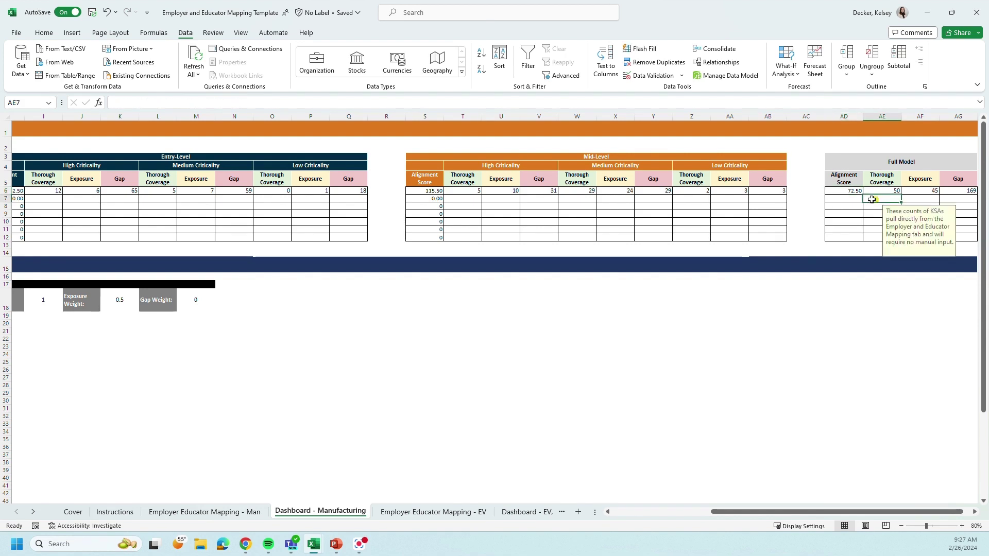
click(855, 191)
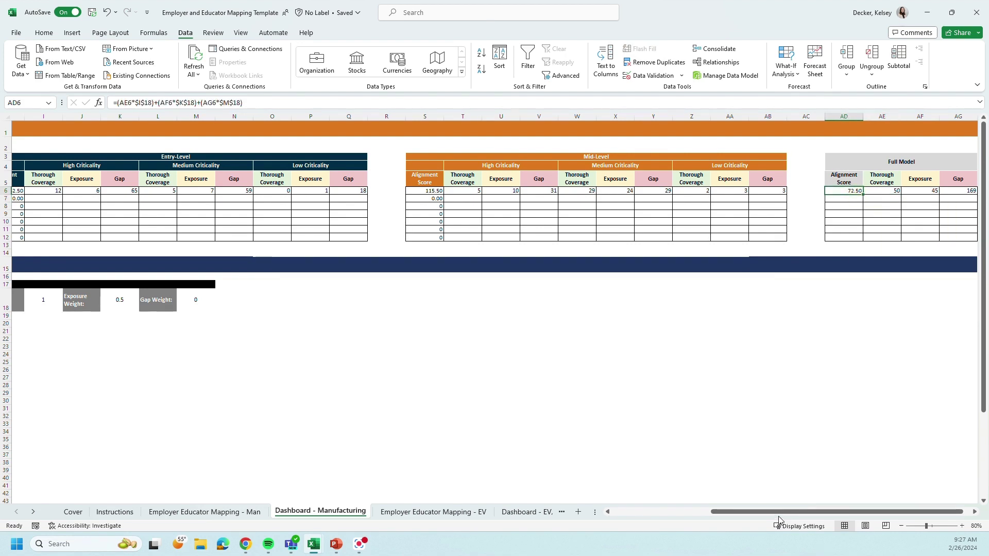
- Return to the manufacturing mapping sheet and view the coverage ratings in the Curriculum 1 column
drag(716, 513, 566, 514)
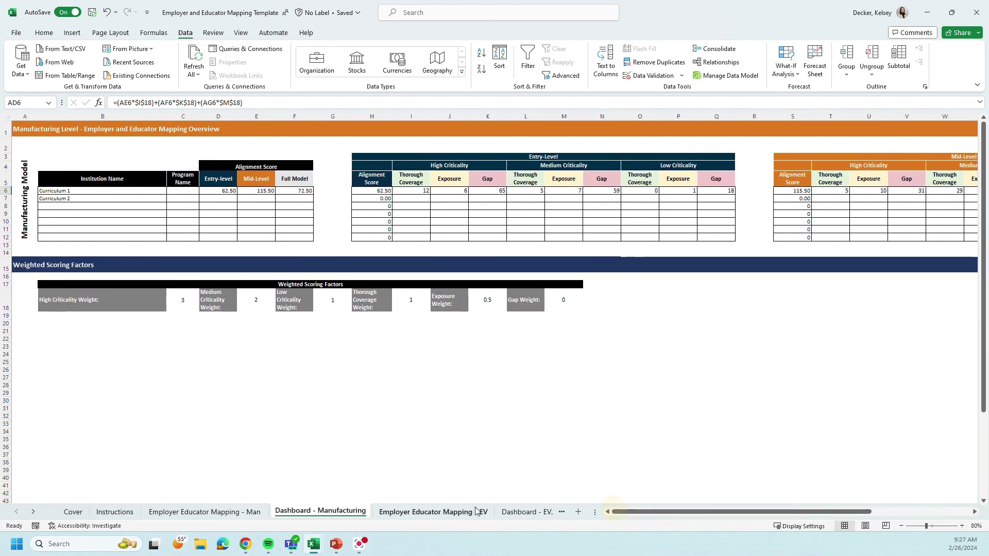
click(236, 512)
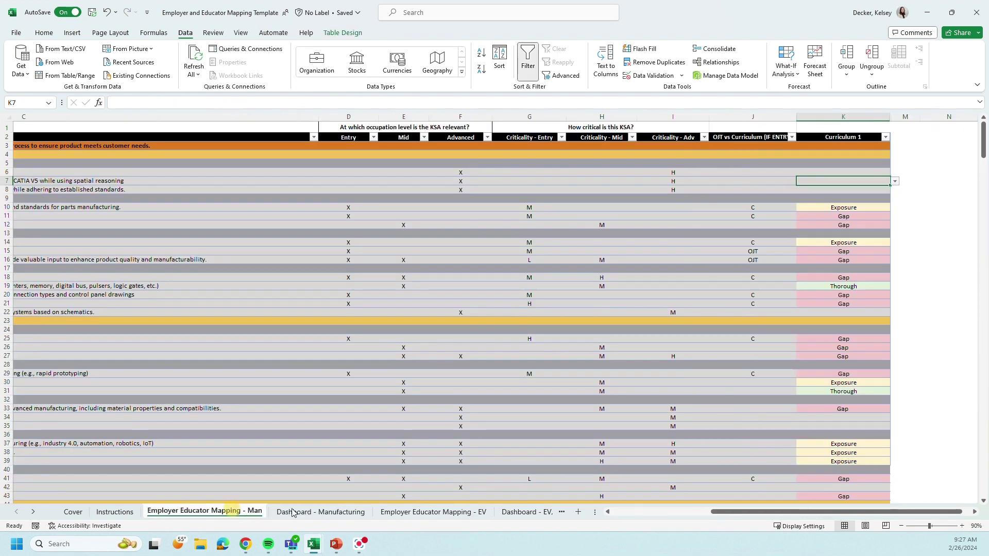
click(907, 400)
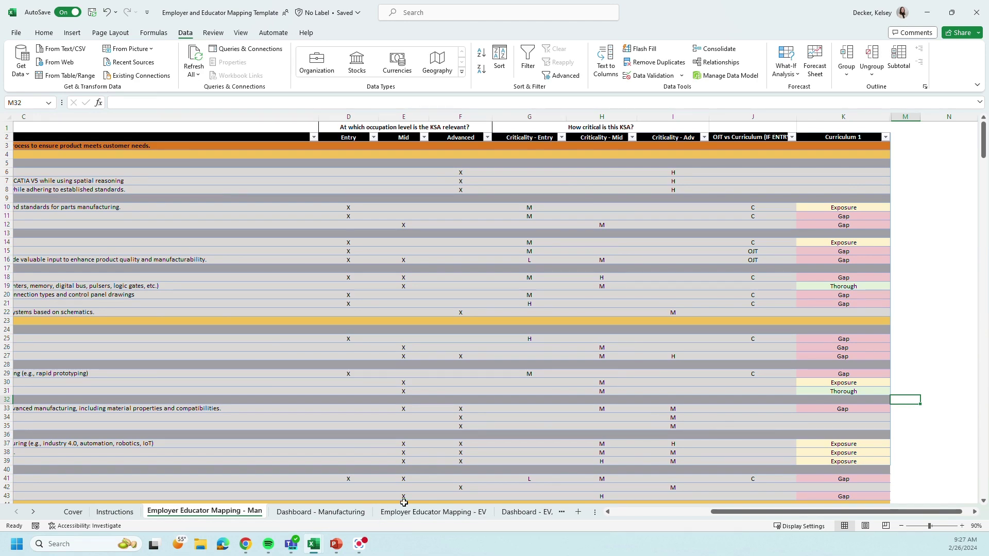
- View the EV mapping sheet from its first rows and the A&D mapping sheet
click(379, 512)
scroll(479, 412, up, 8)
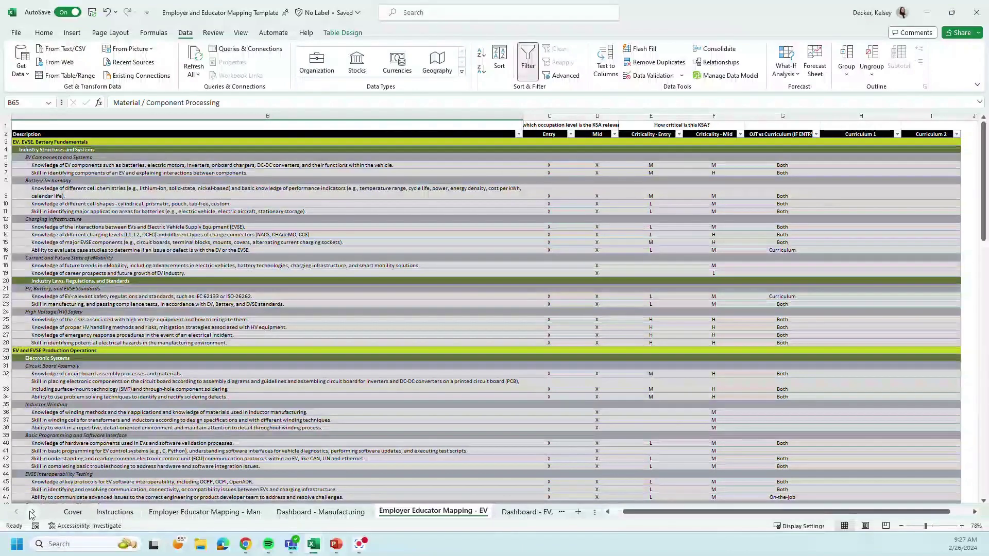
scroll(180, 512, down, 2)
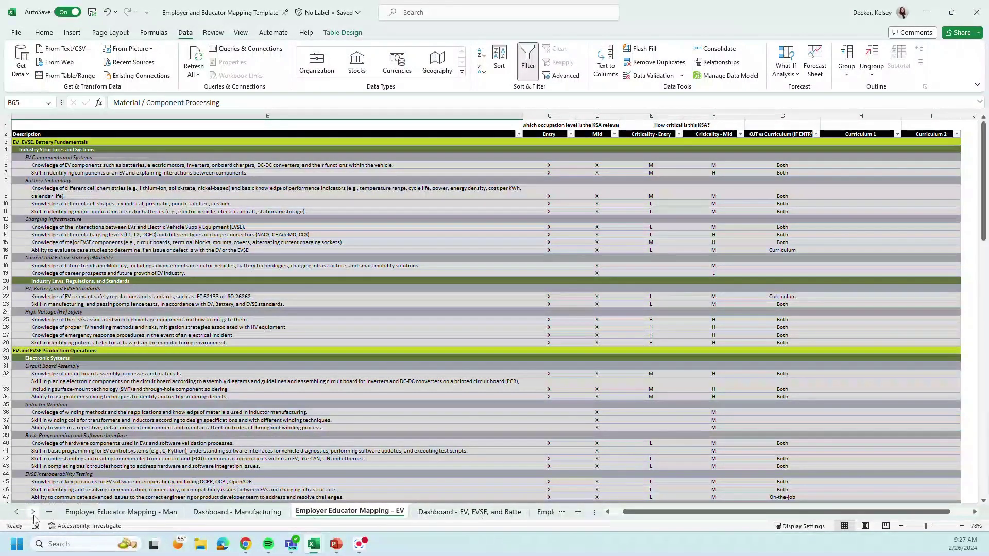
scroll(353, 523, down, 2)
click(326, 523)
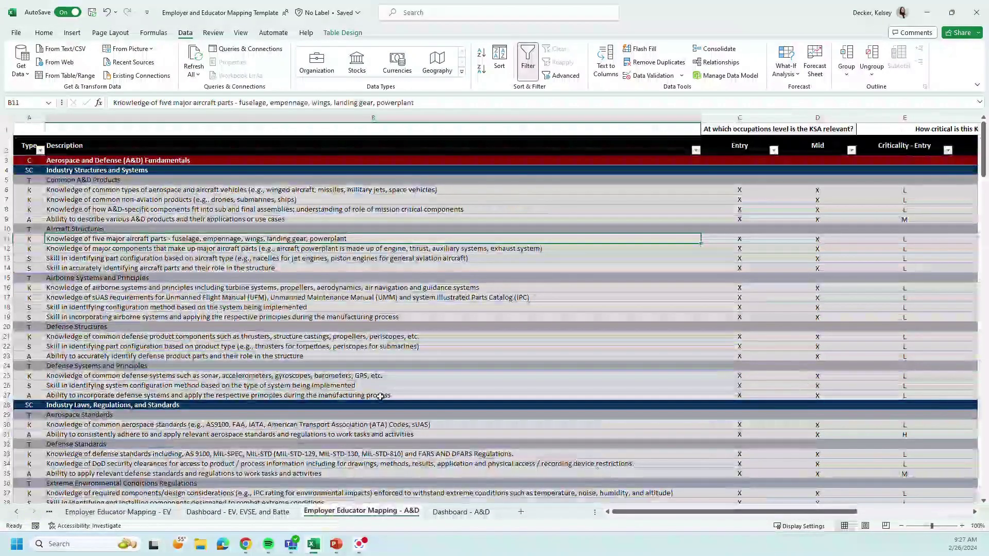